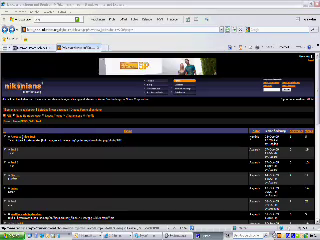
- Open the forum thread containing the football photo post
{"action": "left_click", "coordinate": [23, 138]}
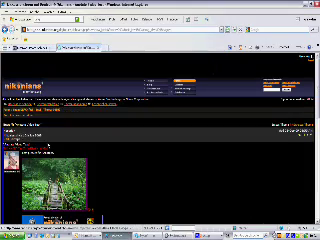
{"action": "scroll", "coordinate": [119, 162], "scroll_direction": "down", "scroll_amount": 3}
{"action": "scroll", "coordinate": [119, 157], "scroll_direction": "down", "scroll_amount": 3}
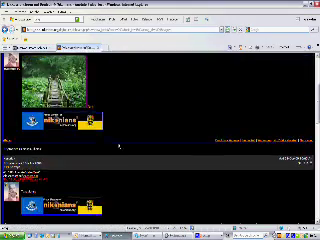
{"action": "scroll", "coordinate": [119, 155], "scroll_direction": "down", "scroll_amount": 3}
{"action": "scroll", "coordinate": [119, 143], "scroll_direction": "down", "scroll_amount": 3}
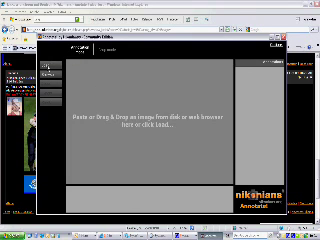
- Load the football game photo into Annotate using the Load option
{"action": "left_click", "coordinate": [48, 74]}
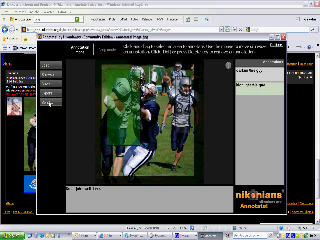
- Edit the photo's comment details, including title and camera information, and apply them
{"action": "left_click", "coordinate": [47, 102]}
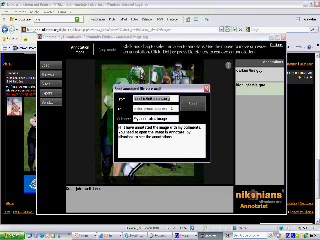
{"action": "type", "text": "e"}
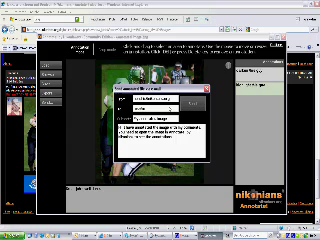
{"action": "type", "text": "D2"}
{"action": "left_click", "coordinate": [202, 102]}
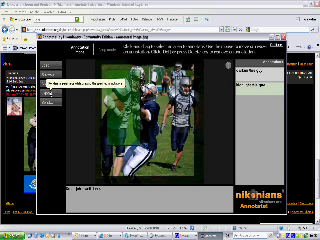
- In Print/Export, zoom the photo and choose a different export layout
{"action": "left_click", "coordinate": [50, 94]}
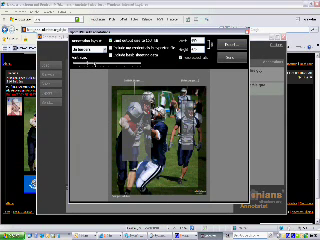
{"action": "left_click_drag", "start_coordinate": [88, 63], "coordinate": [121, 63]}
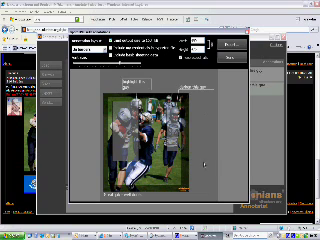
{"action": "left_click", "coordinate": [90, 48]}
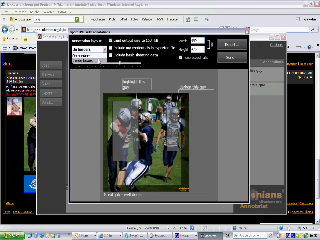
{"action": "left_click", "coordinate": [88, 55]}
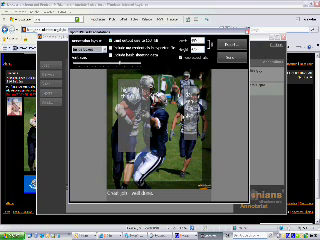
- Cycle through frame styles to a thinner, lighter frame and bring up the export file dialog
{"action": "key", "text": "Down"}
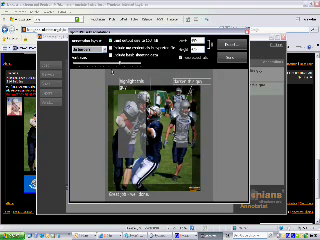
{"action": "key", "text": "Down"}
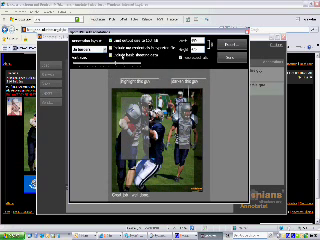
{"action": "key", "text": "Down"}
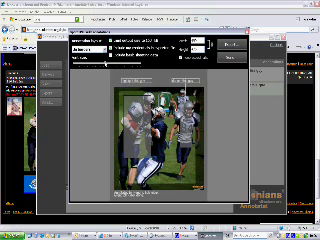
{"action": "key", "text": "Down"}
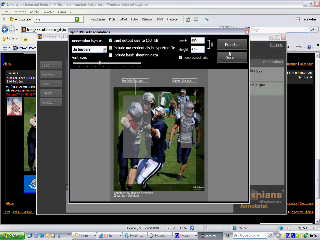
{"action": "left_click", "coordinate": [230, 44]}
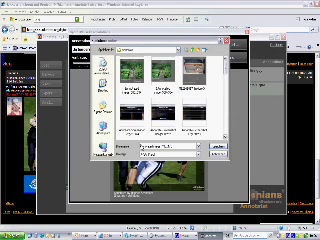
- Confirm the export file, then close the annotated football photo in the editor
{"action": "left_click", "coordinate": [216, 147]}
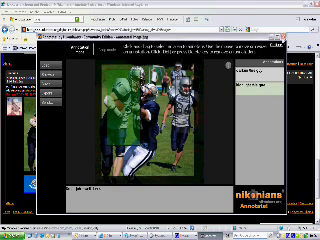
{"action": "left_click", "coordinate": [48, 93]}
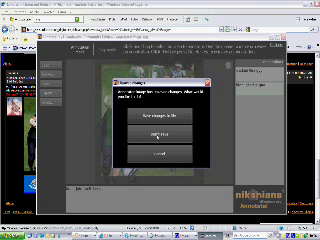
- Discard unsaved changes and upload the annotated football photo as the reply attachment
{"action": "left_click", "coordinate": [156, 143]}
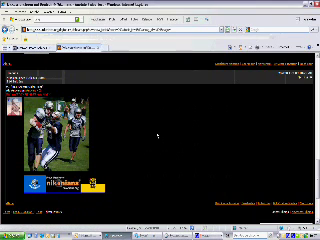
{"action": "scroll", "coordinate": [146, 131], "scroll_direction": "down", "scroll_amount": 3}
{"action": "scroll", "coordinate": [146, 125], "scroll_direction": "up", "scroll_amount": 2}
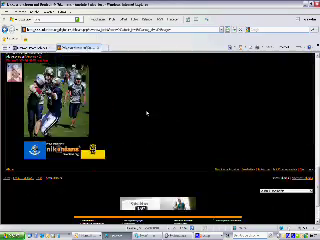
{"action": "scroll", "coordinate": [146, 117], "scroll_direction": "up", "scroll_amount": 2}
{"action": "scroll", "coordinate": [146, 117], "scroll_direction": "down", "scroll_amount": 2}
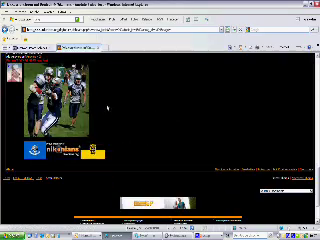
{"action": "scroll", "coordinate": [88, 142], "scroll_direction": "down", "scroll_amount": 2}
{"action": "scroll", "coordinate": [43, 162], "scroll_direction": "down", "scroll_amount": 2}
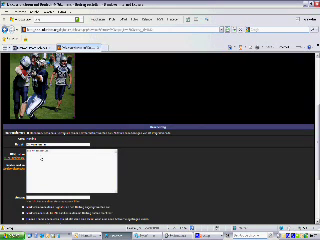
{"action": "scroll", "coordinate": [160, 140], "scroll_direction": "down", "scroll_amount": 2}
{"action": "scroll", "coordinate": [160, 140], "scroll_direction": "down", "scroll_amount": 2}
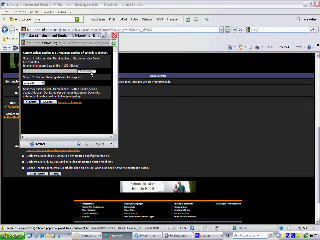
{"action": "left_click", "coordinate": [85, 72]}
{"action": "left_click", "coordinate": [106, 98]}
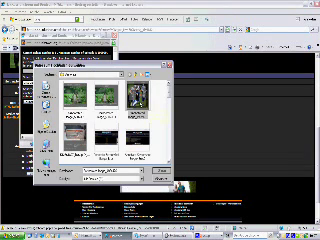
{"action": "left_click", "coordinate": [160, 172]}
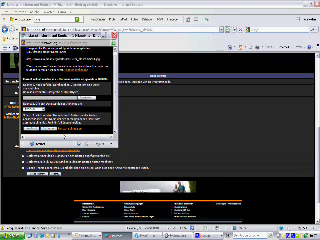
{"action": "left_click", "coordinate": [90, 128]}
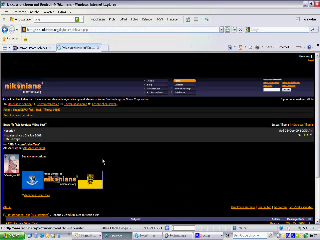
{"action": "scroll", "coordinate": [111, 148], "scroll_direction": "down", "scroll_amount": 1}
{"action": "scroll", "coordinate": [141, 153], "scroll_direction": "down", "scroll_amount": 1}
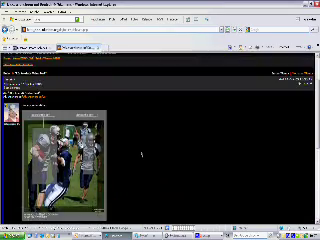
{"action": "scroll", "coordinate": [141, 153], "scroll_direction": "down", "scroll_amount": 1}
{"action": "scroll", "coordinate": [141, 153], "scroll_direction": "down", "scroll_amount": 1}
{"action": "scroll", "coordinate": [117, 140], "scroll_direction": "up", "scroll_amount": 3}
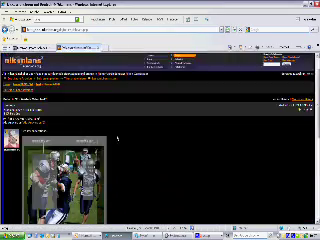
{"action": "scroll", "coordinate": [95, 124], "scroll_direction": "up", "scroll_amount": 1}
{"action": "scroll", "coordinate": [95, 128], "scroll_direction": "up", "scroll_amount": 1}
{"action": "left_click", "coordinate": [40, 110]}
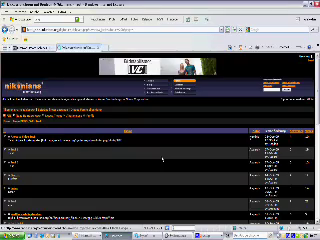
{"action": "key", "text": "alt+Left"}
{"action": "scroll", "coordinate": [162, 158], "scroll_direction": "down", "scroll_amount": 3}
{"action": "scroll", "coordinate": [162, 157], "scroll_direction": "down", "scroll_amount": 3}
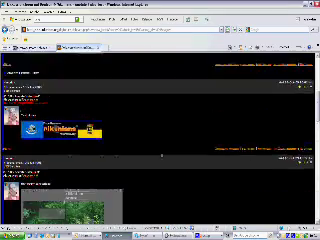
{"action": "scroll", "coordinate": [162, 155], "scroll_direction": "down", "scroll_amount": 3}
{"action": "scroll", "coordinate": [162, 155], "scroll_direction": "down", "scroll_amount": 3}
{"action": "scroll", "coordinate": [162, 155], "scroll_direction": "down", "scroll_amount": 3}
{"action": "scroll", "coordinate": [162, 155], "scroll_direction": "down", "scroll_amount": 2}
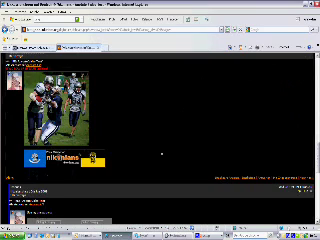
{"action": "scroll", "coordinate": [162, 154], "scroll_direction": "down", "scroll_amount": 2}
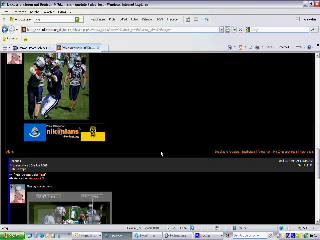
{"action": "scroll", "coordinate": [162, 154], "scroll_direction": "down", "scroll_amount": 2}
{"action": "scroll", "coordinate": [162, 154], "scroll_direction": "down", "scroll_amount": 3}
{"action": "scroll", "coordinate": [162, 154], "scroll_direction": "down", "scroll_amount": 1}
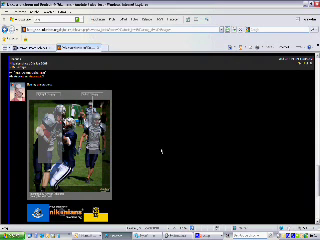
{"action": "scroll", "coordinate": [162, 152], "scroll_direction": "down", "scroll_amount": 1}
{"action": "scroll", "coordinate": [162, 152], "scroll_direction": "down", "scroll_amount": 1}
{"action": "scroll", "coordinate": [162, 152], "scroll_direction": "up", "scroll_amount": 1}
{"action": "scroll", "coordinate": [162, 152], "scroll_direction": "up", "scroll_amount": 1}
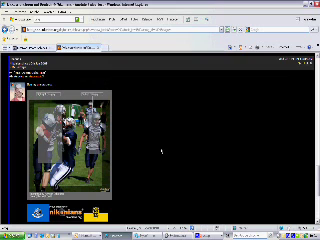
{"action": "scroll", "coordinate": [162, 152], "scroll_direction": "down", "scroll_amount": 3}
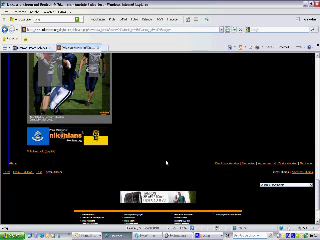